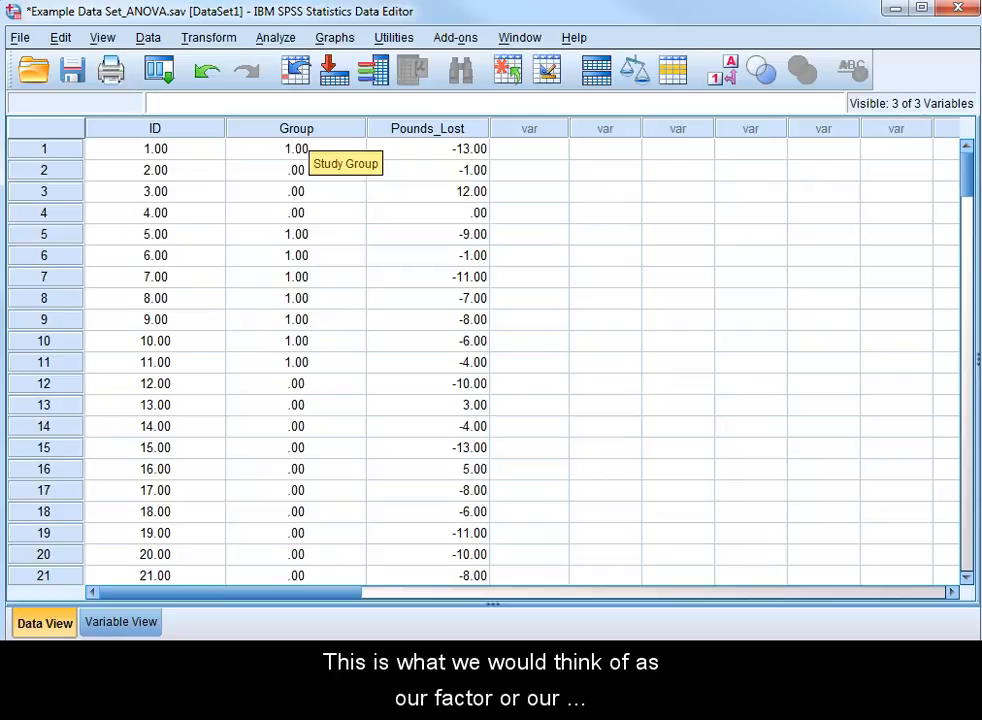
Check the value labels defined for the Group variable, close them unchanged, and return to the case data.
double_click(290, 128)
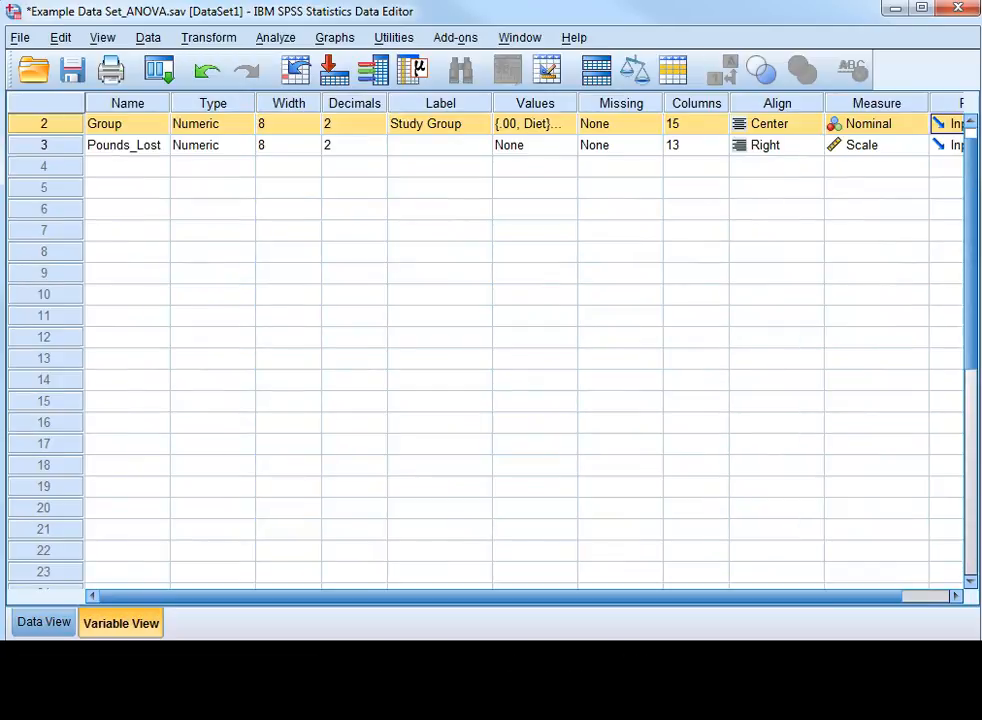
left_click(567, 124)
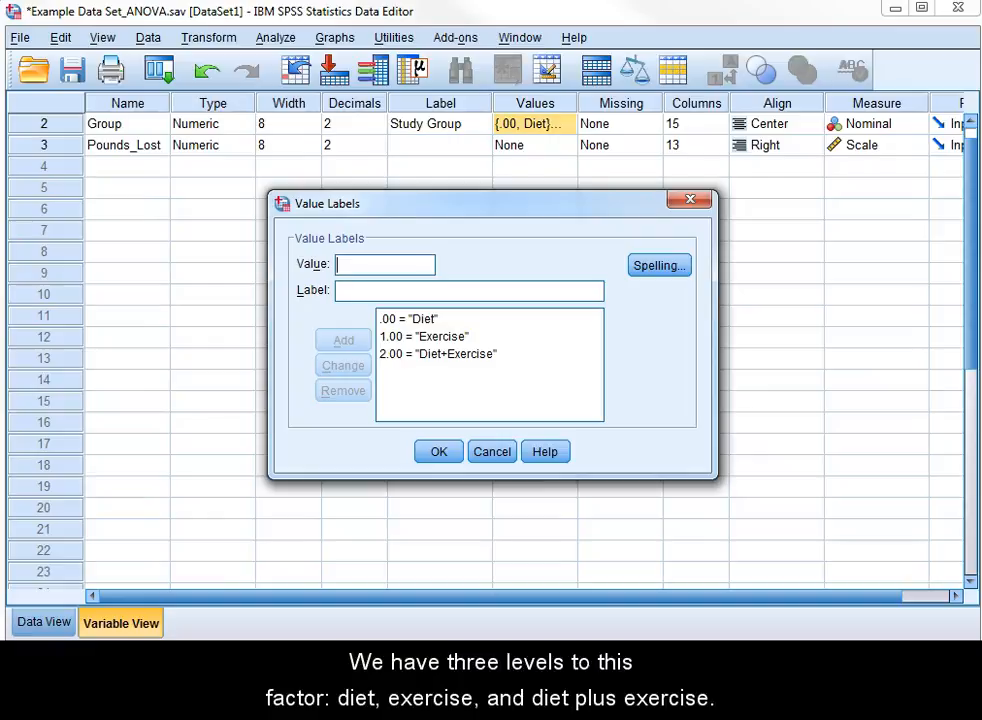
key("Escape")
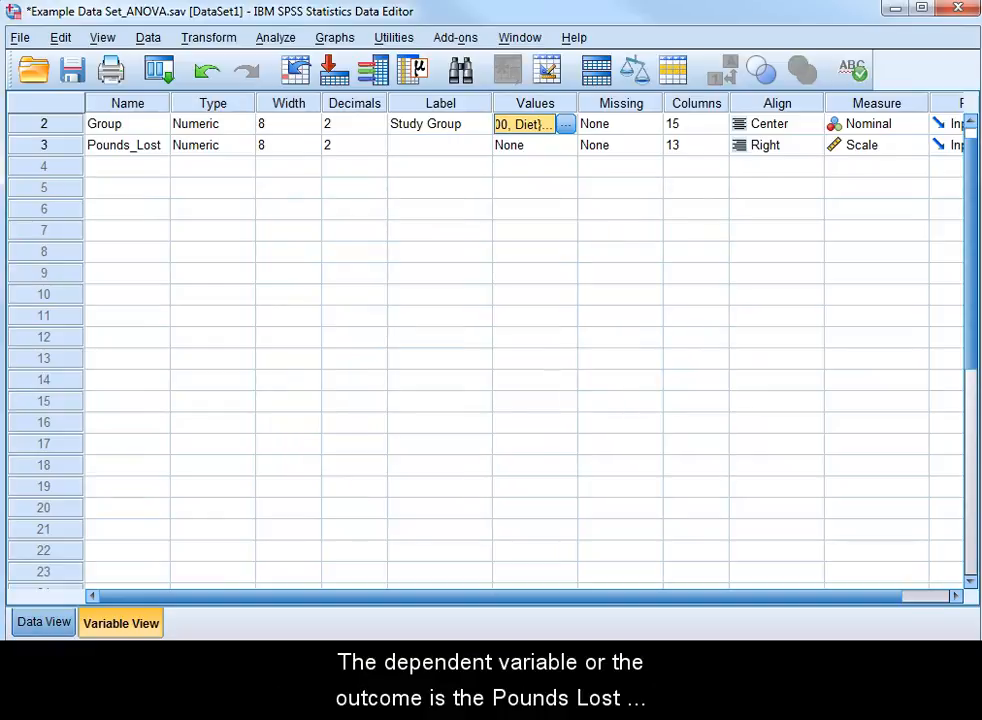
key("ctrl+t")
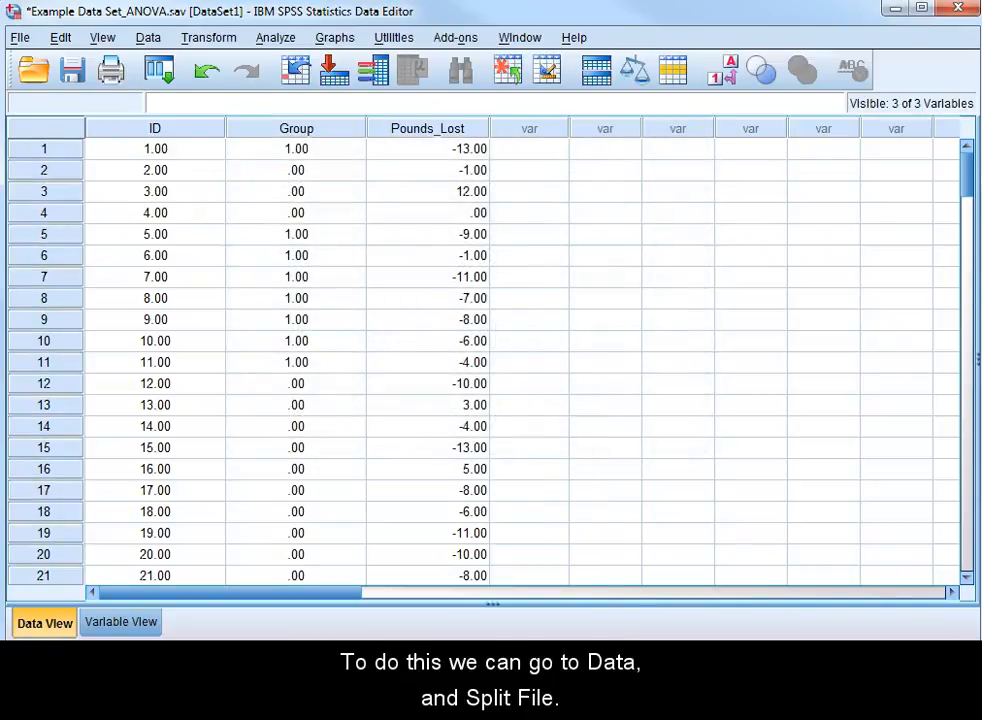
Split the file to organize output by groups based on Study Group, sorting by the grouping variable, and return to the data.
left_click(148, 38)
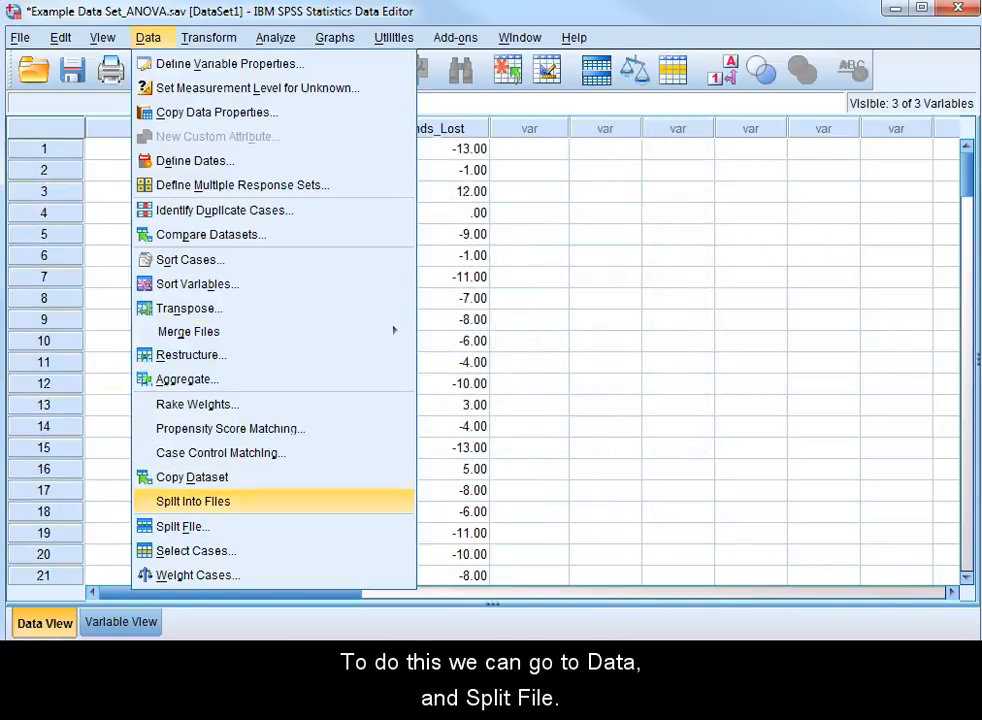
left_click(182, 526)
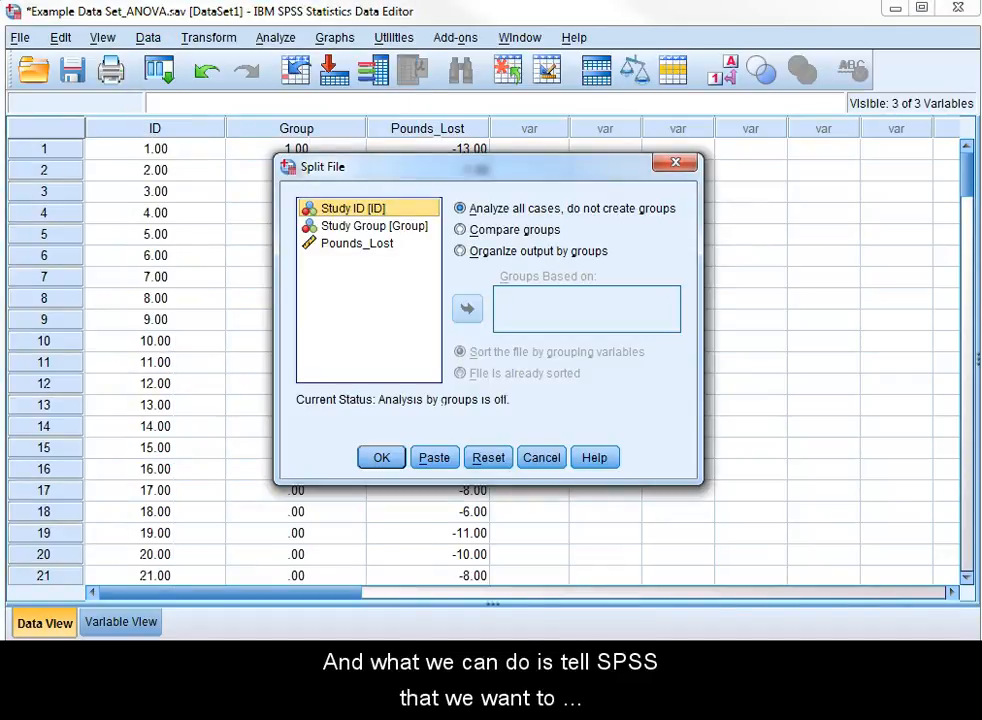
left_click(460, 251)
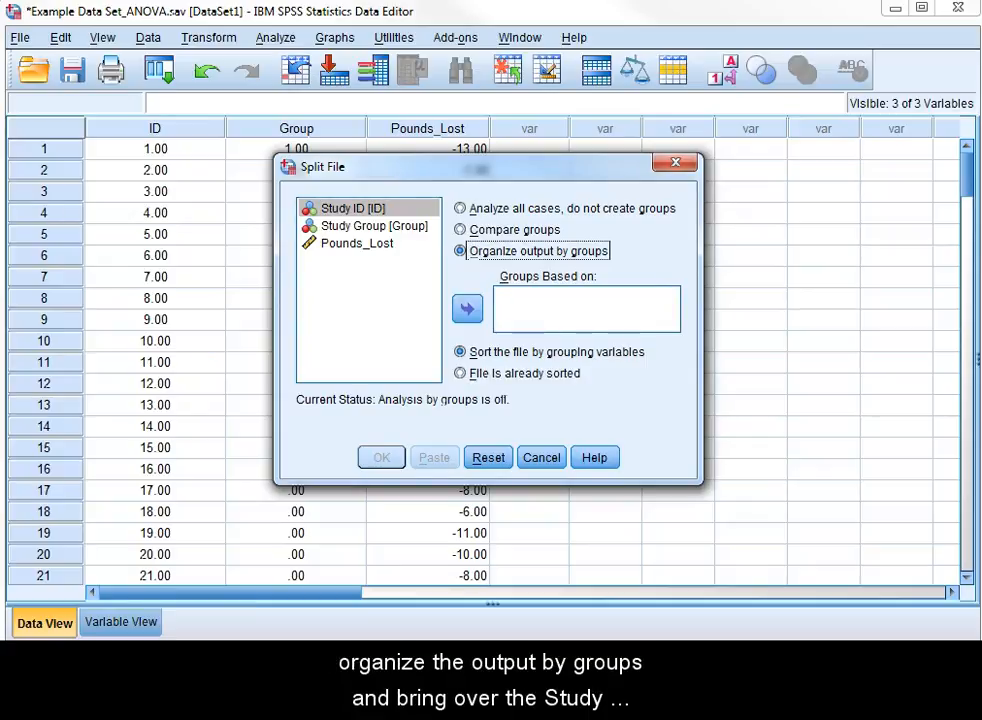
left_click(374, 226)
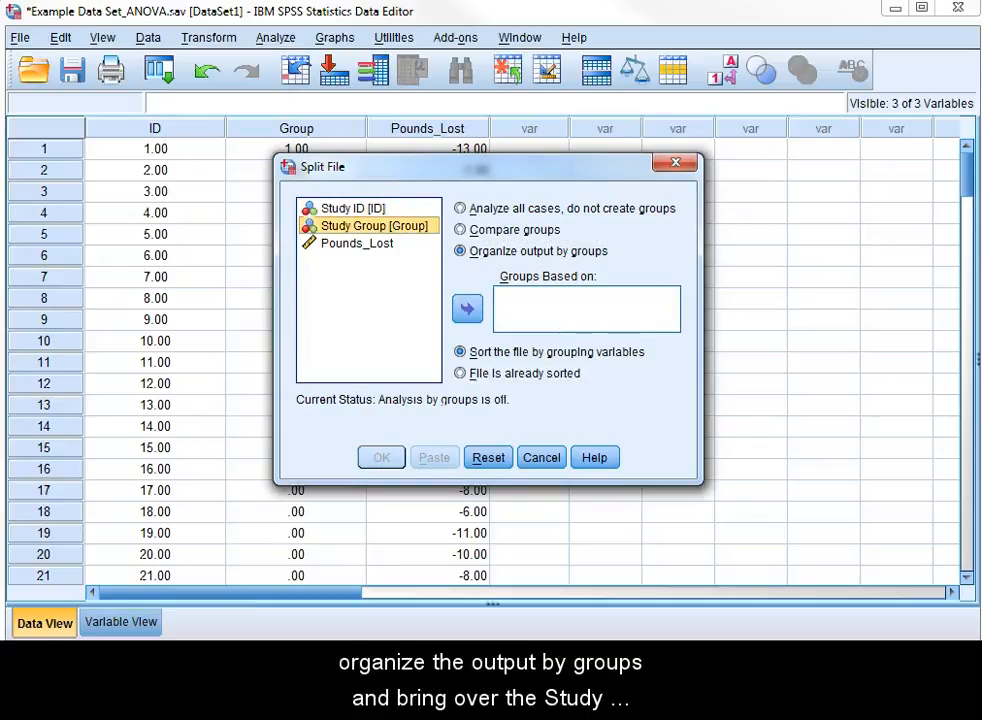
left_click(467, 309)
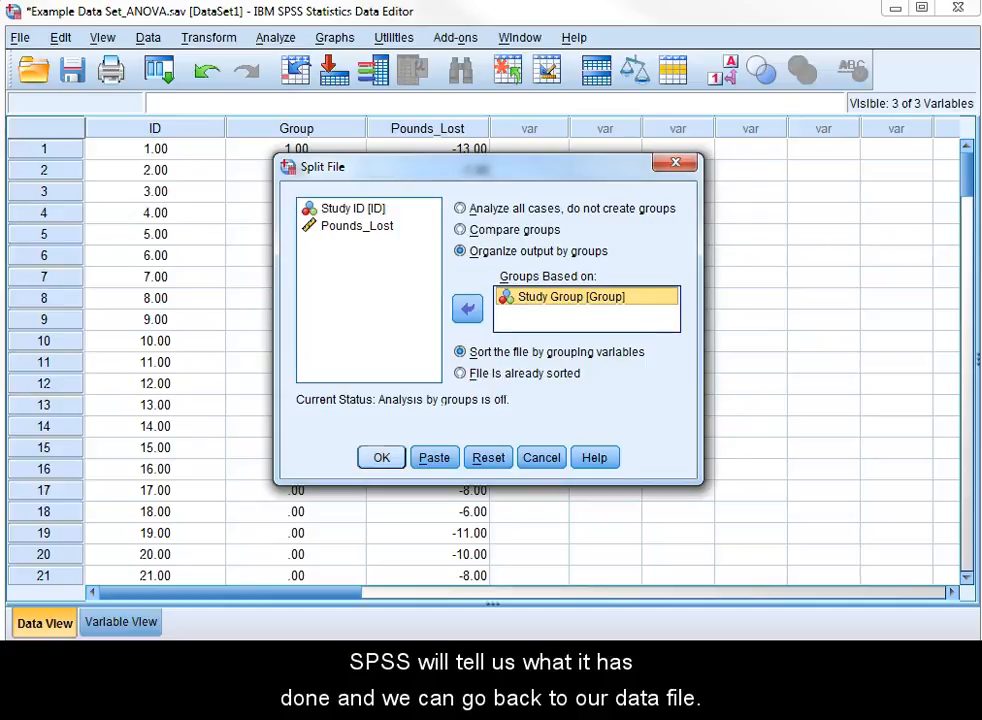
left_click(381, 457)
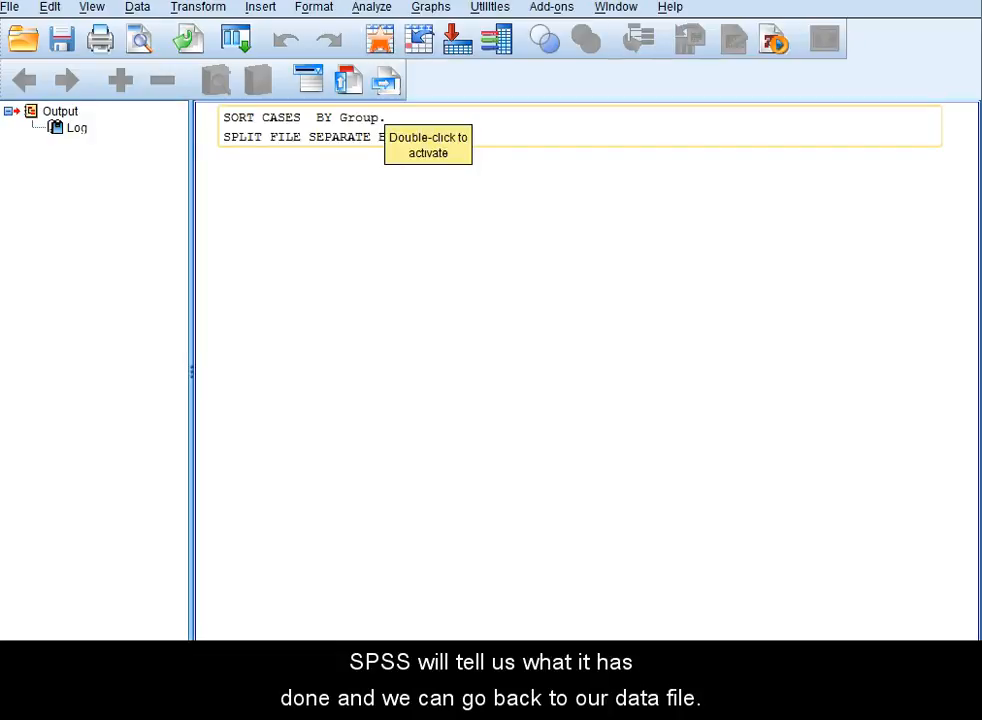
left_click(383, 82)
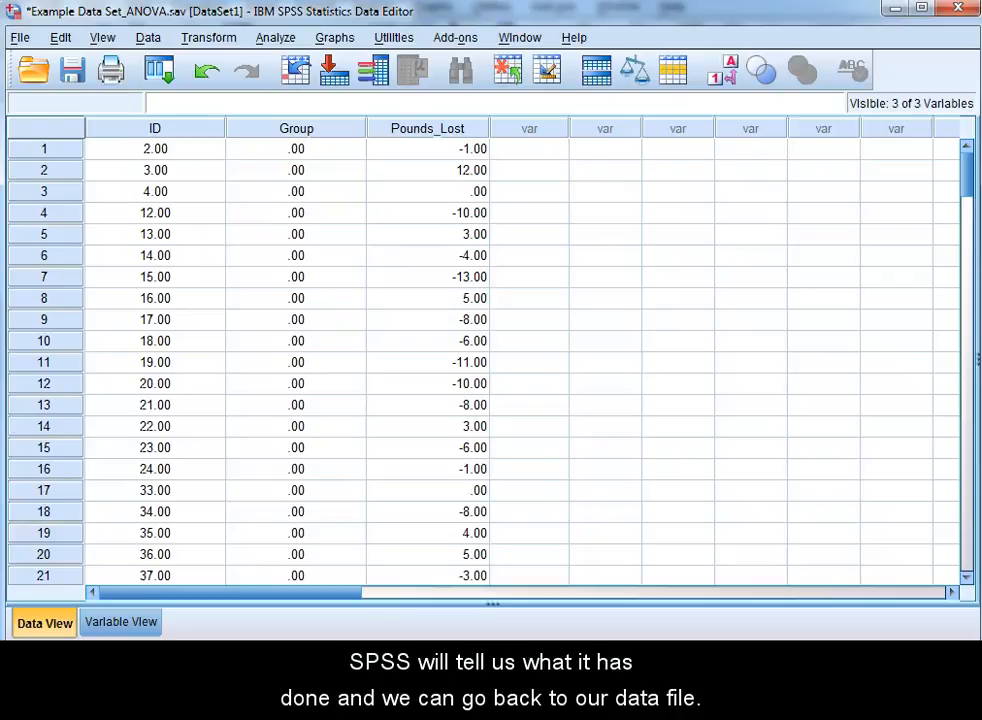
Start an Explore analysis of descriptive statistics with Pounds_Lost as the dependent variable.
left_click(276, 38)
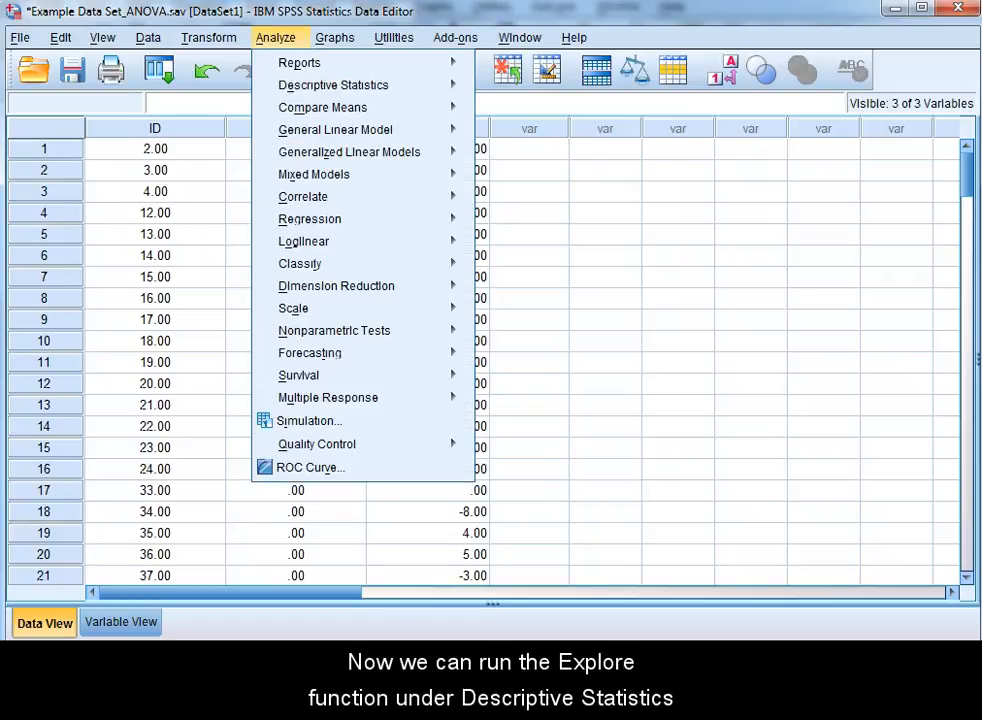
mouse_move(323, 107)
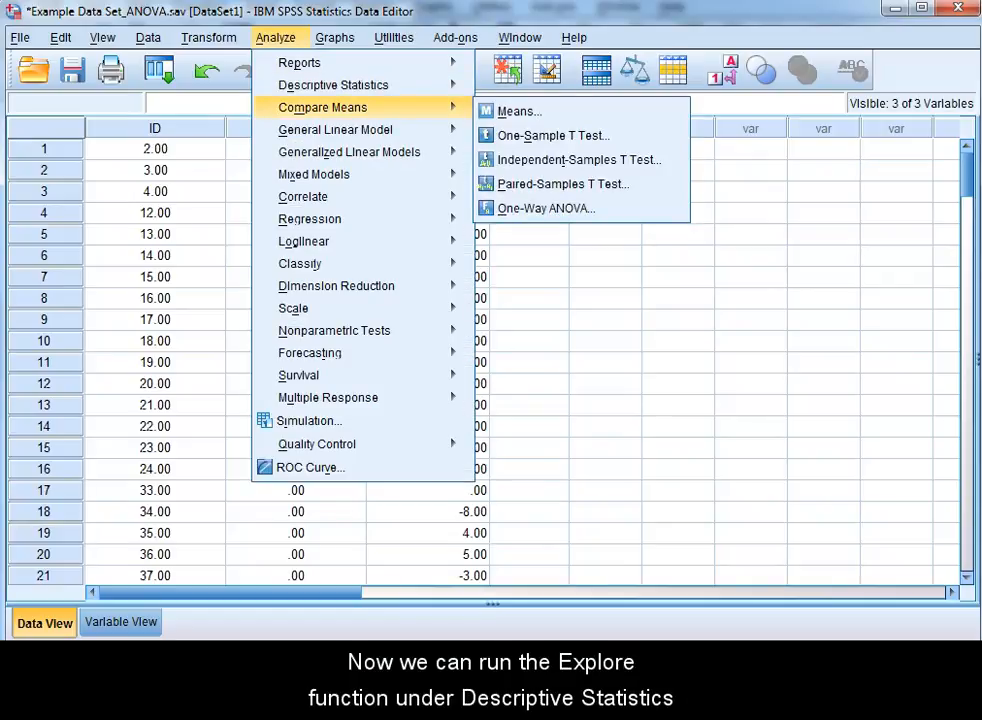
mouse_move(333, 85)
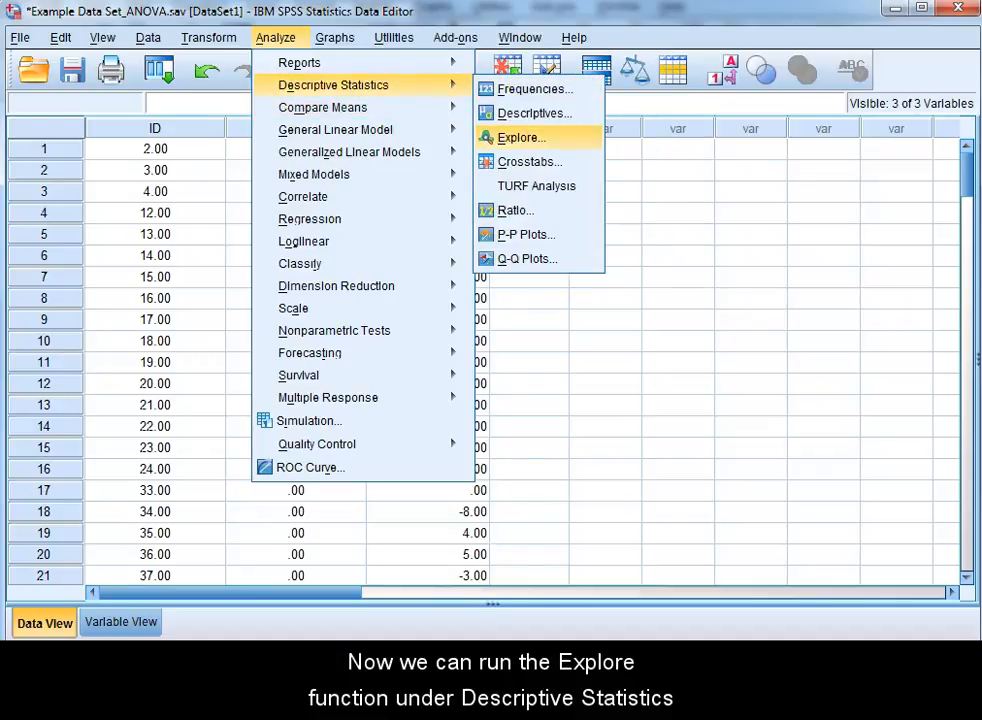
left_click(521, 137)
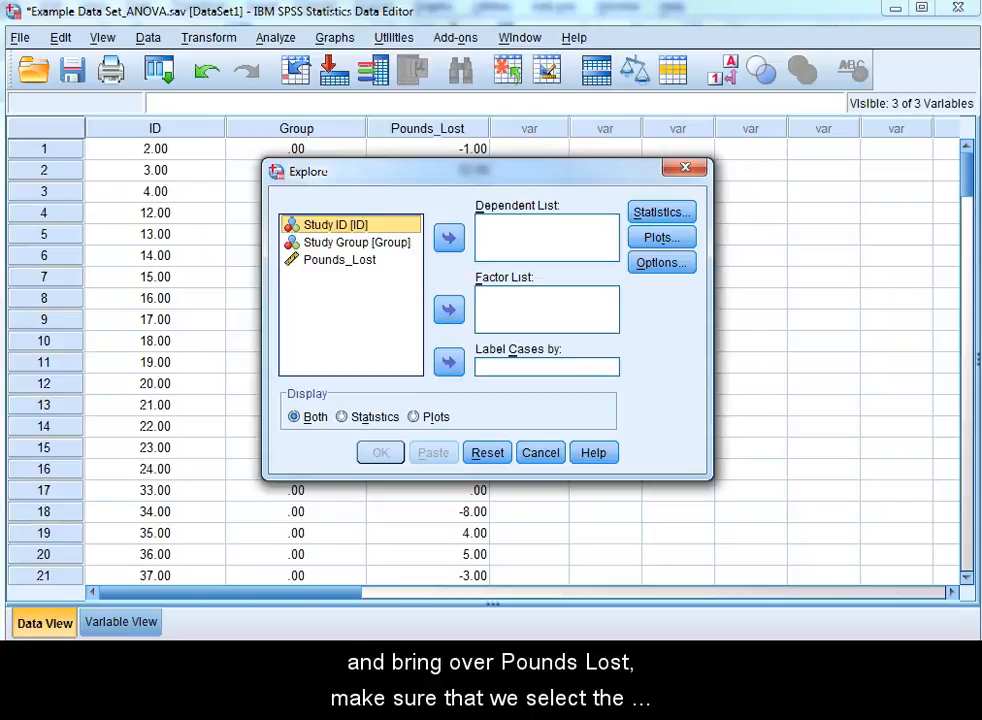
left_click(340, 260)
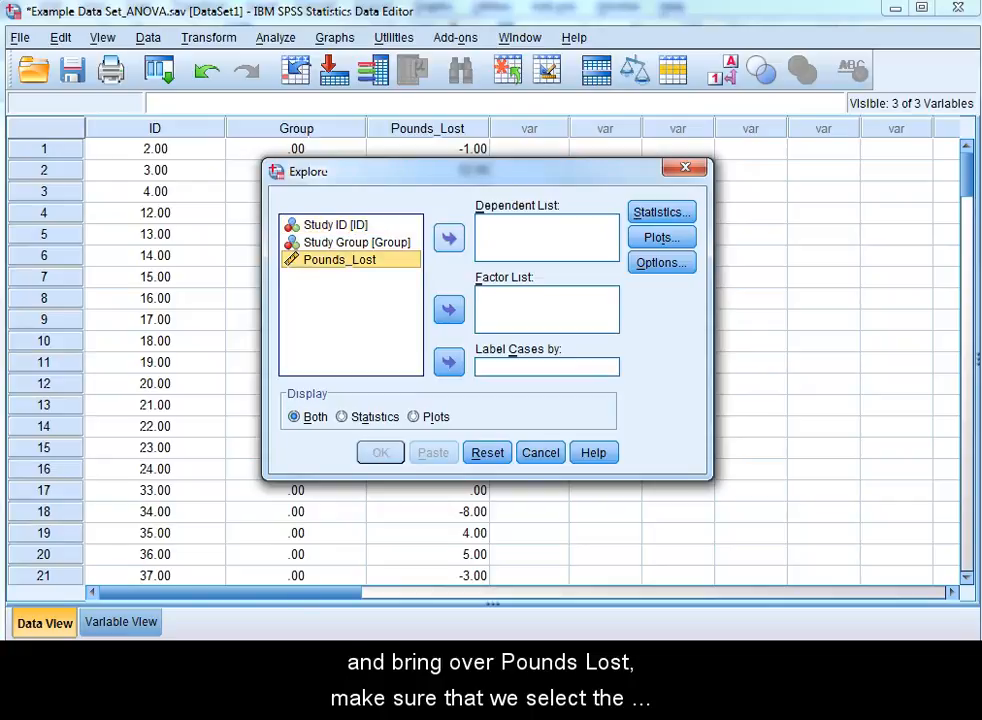
left_click(449, 238)
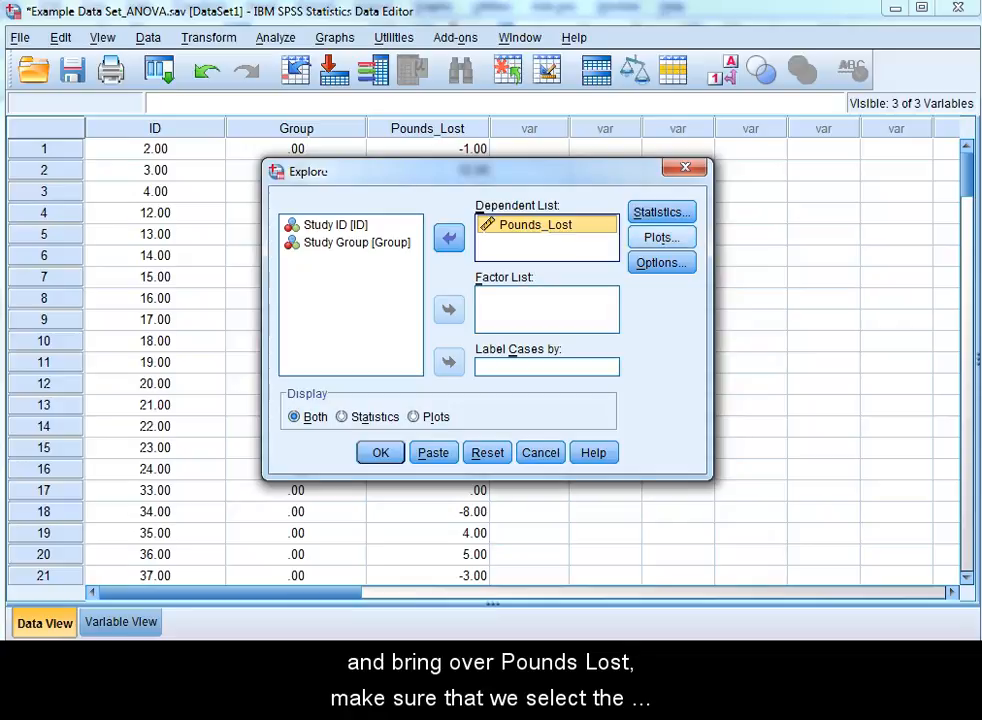
Enable normality plots with tests, turn off the stem-and-leaf plot, and run the Explore analysis.
left_click(661, 238)
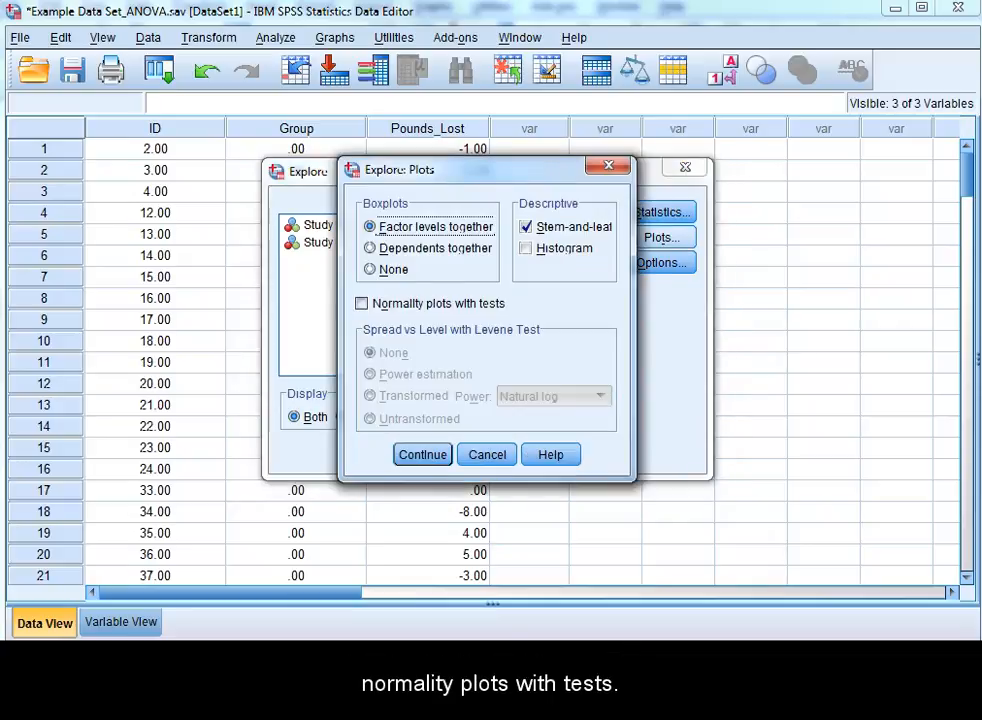
left_click(362, 304)
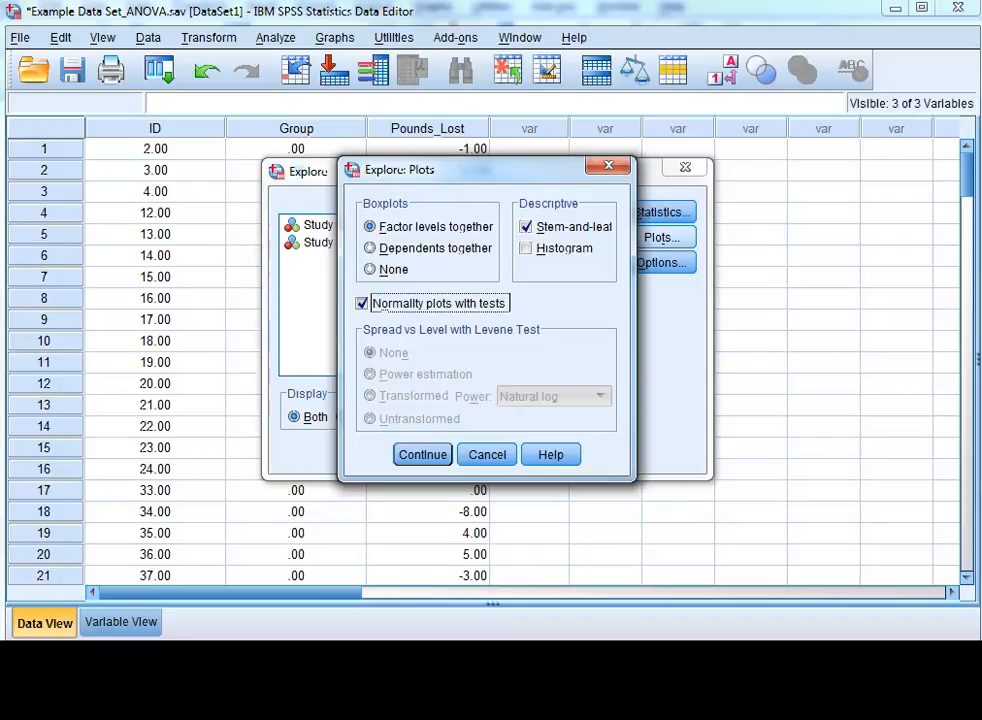
left_click(526, 227)
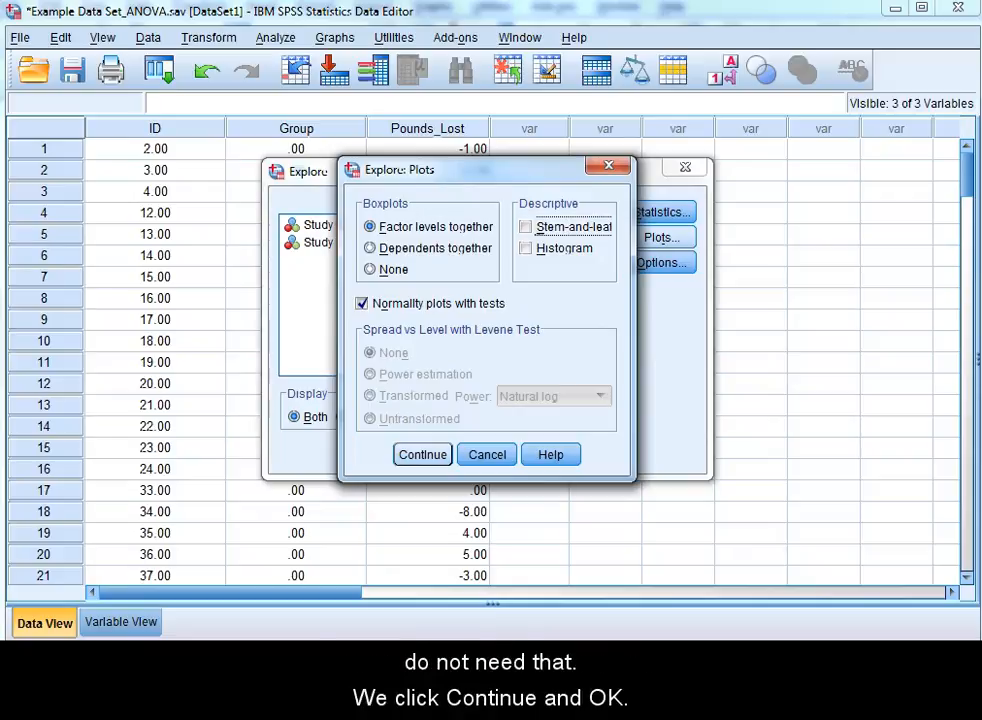
key("Return")
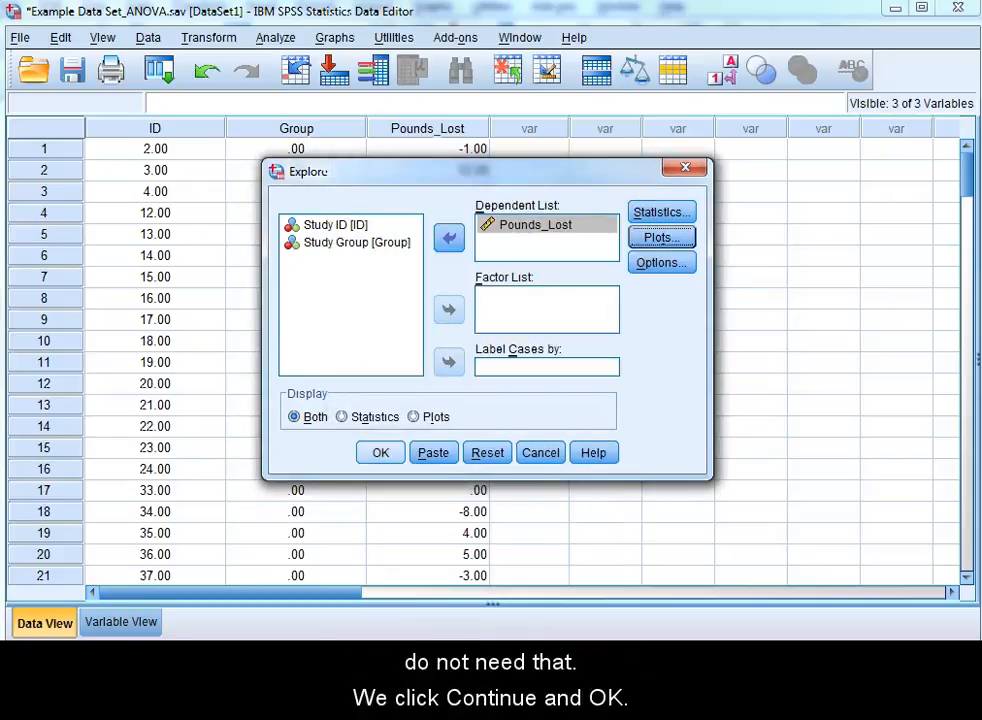
left_click(380, 453)
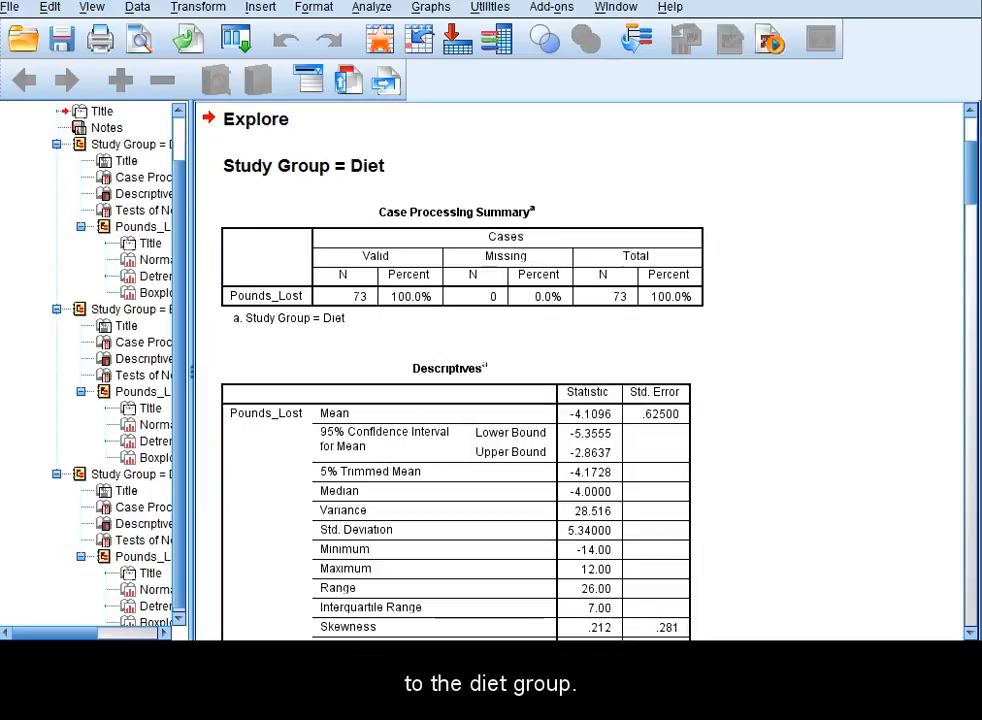
Examine the Tests of Normality results for Pounds_Lost in the Diet, Exercise and Diet+Exercise groups.
scroll(460, 370, "down", 3)
scroll(460, 370, "down", 3)
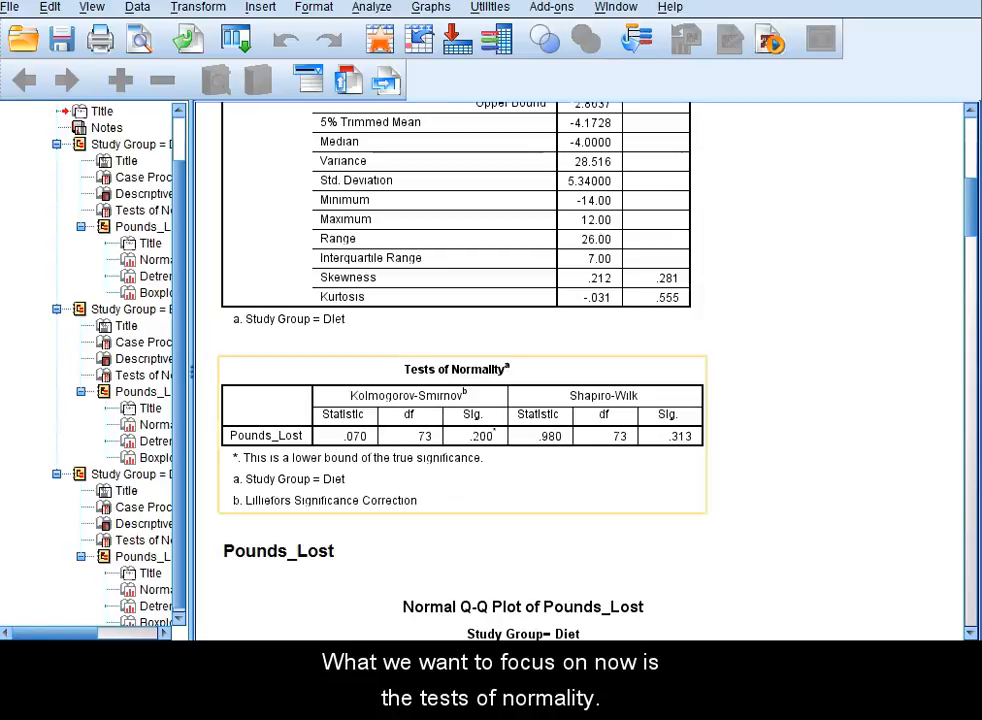
left_click(462, 435)
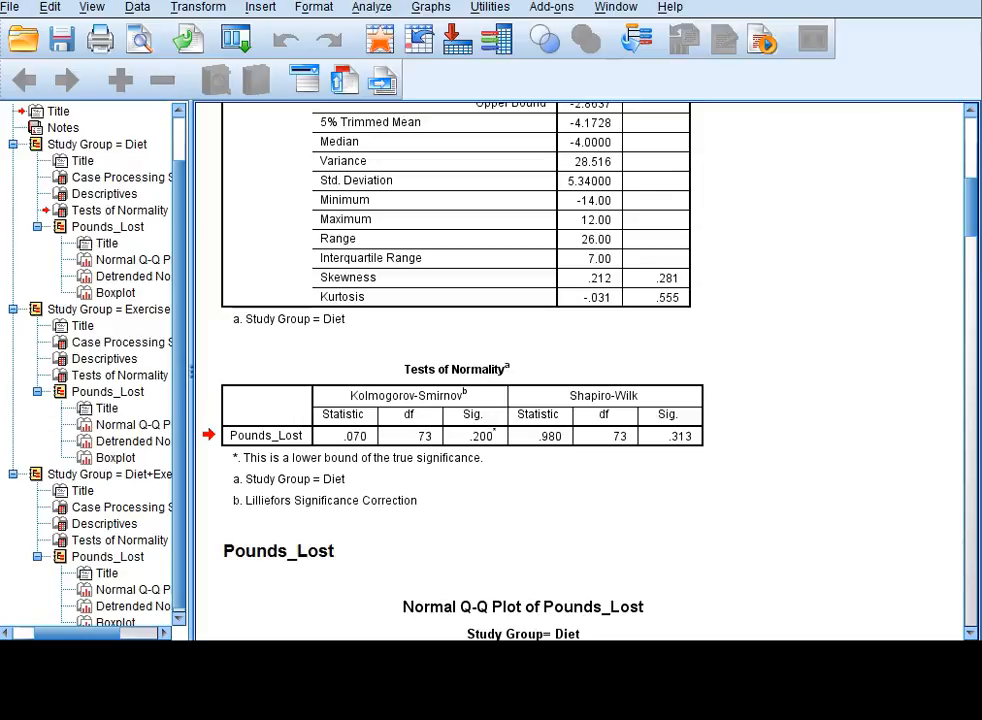
scroll(580, 370, "down", 10)
scroll(580, 370, "down", 15)
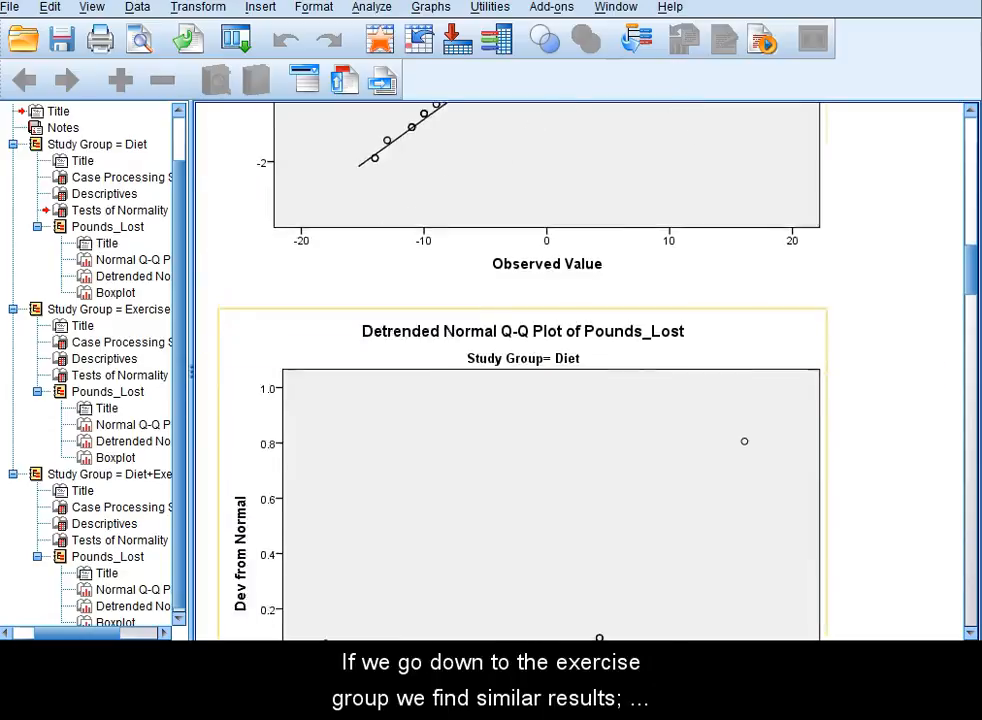
scroll(580, 370, "down", 4)
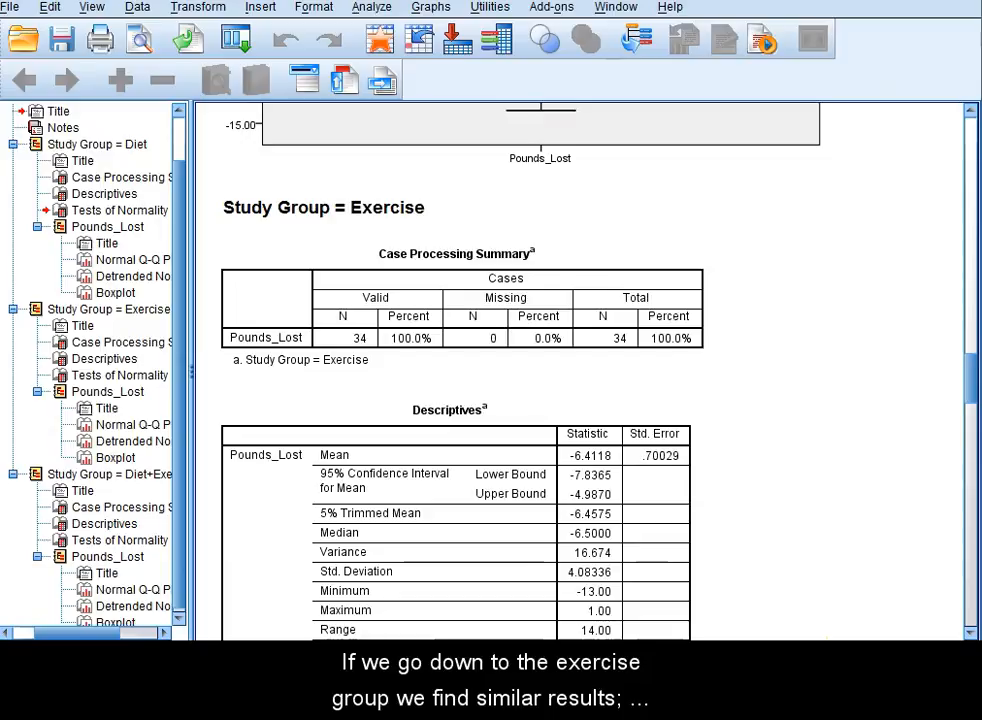
scroll(580, 370, "down", 10)
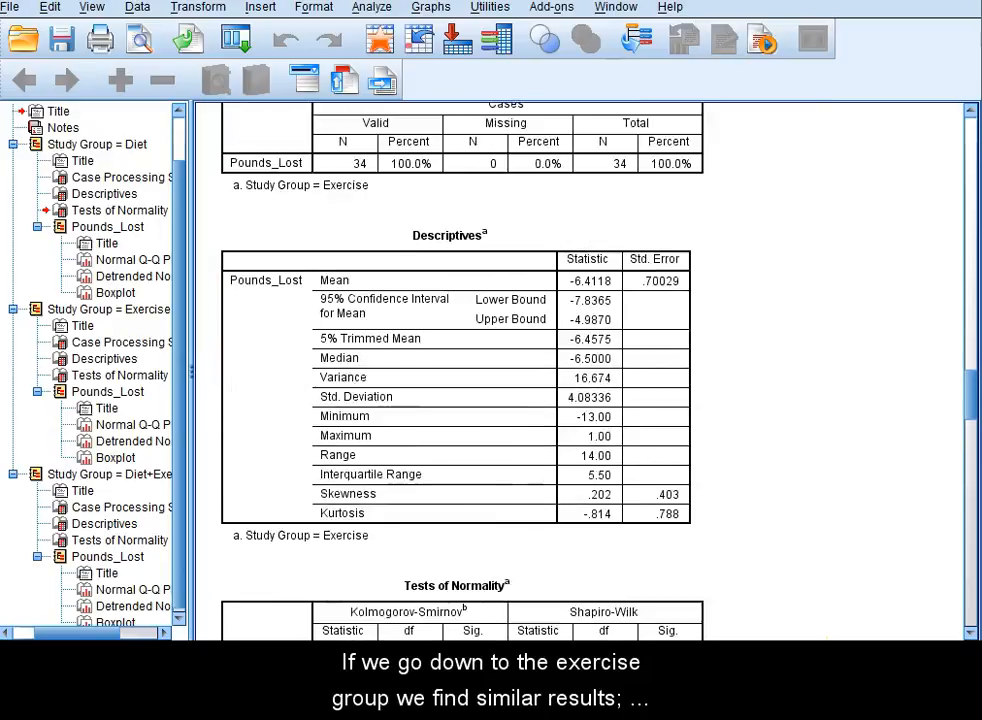
left_click(462, 389)
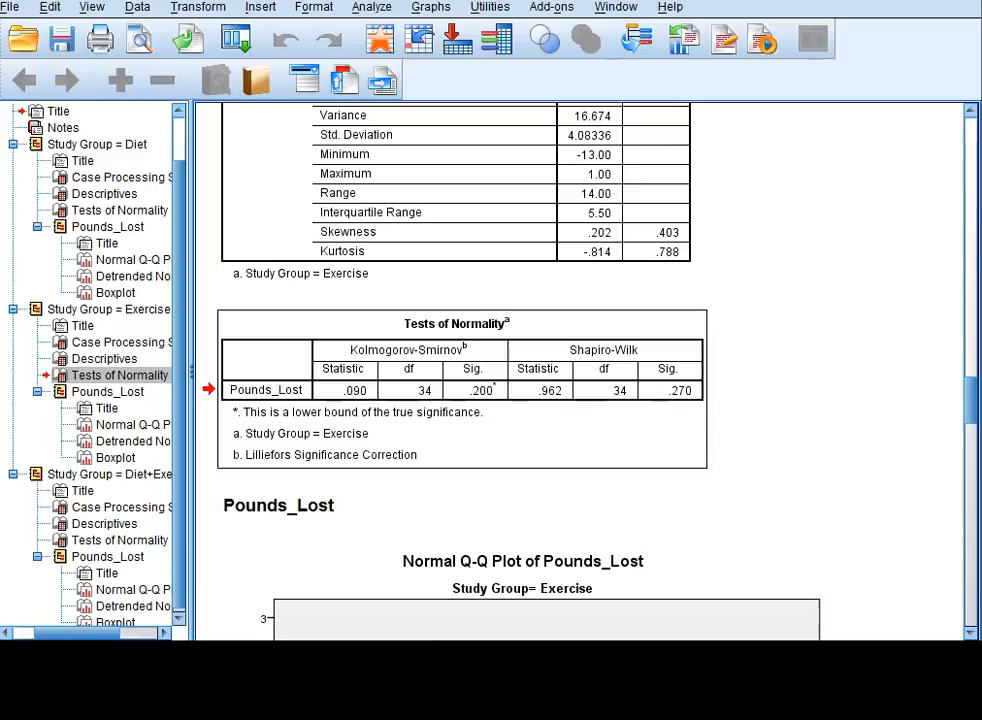
scroll(580, 370, "down", 10)
scroll(580, 370, "down", 10)
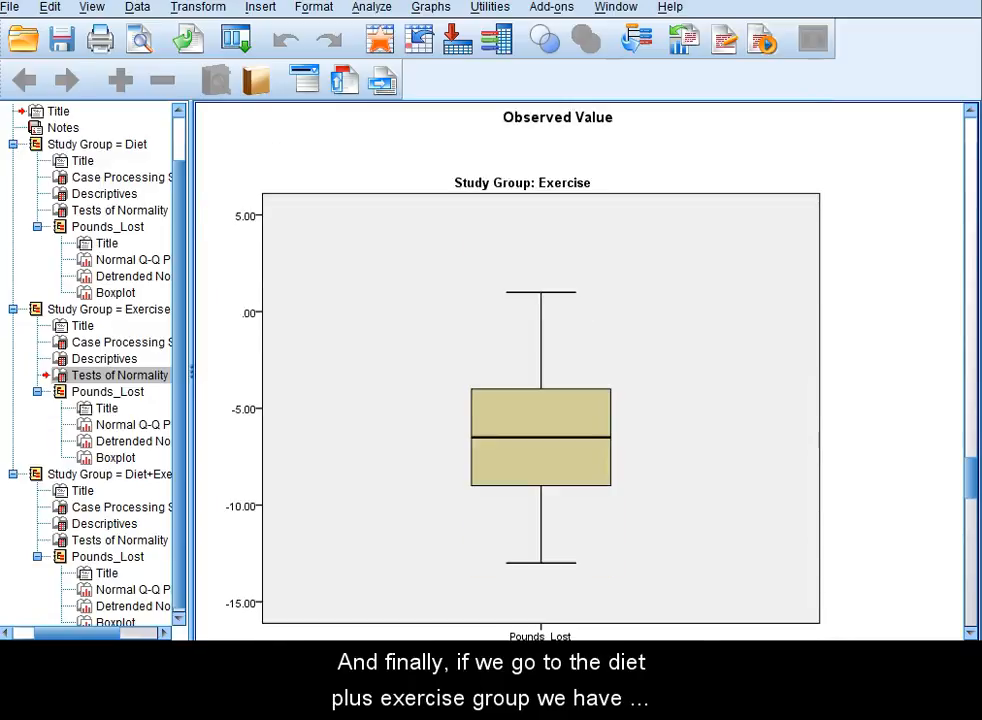
scroll(580, 370, "up", 2)
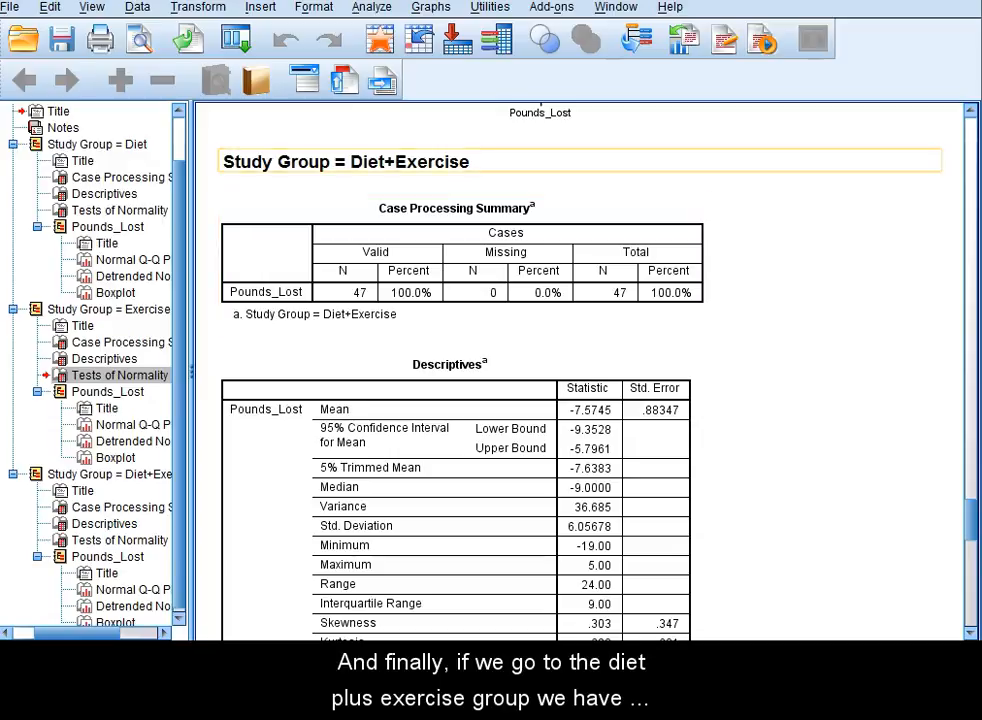
scroll(580, 370, "down", 6)
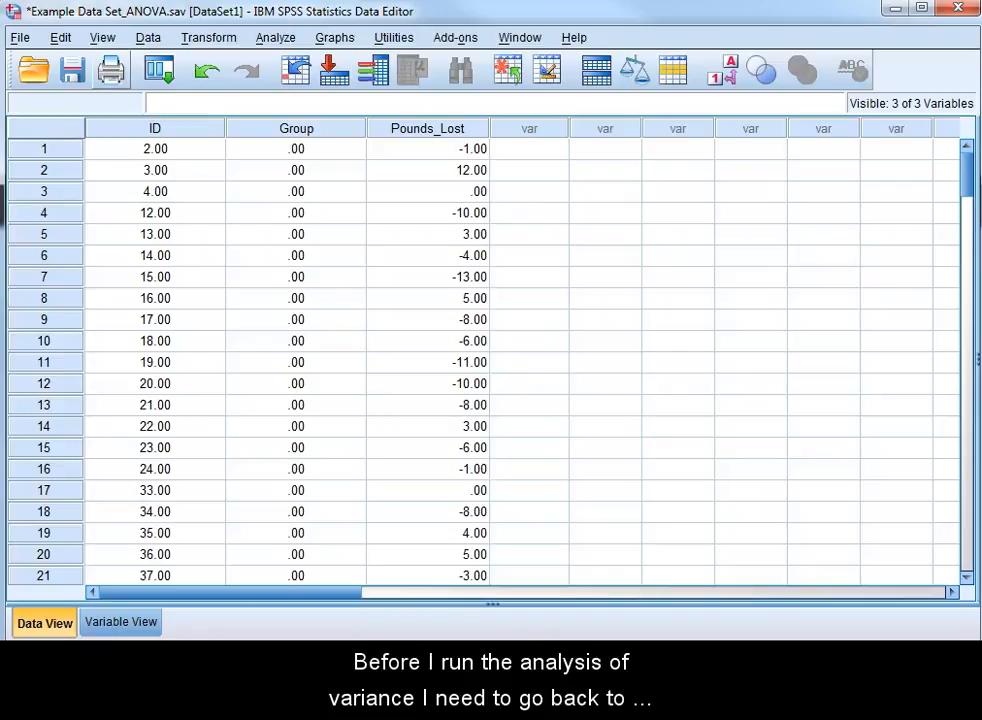
Turn off the file split so that all cases are analyzed without creating groups.
left_click(148, 37)
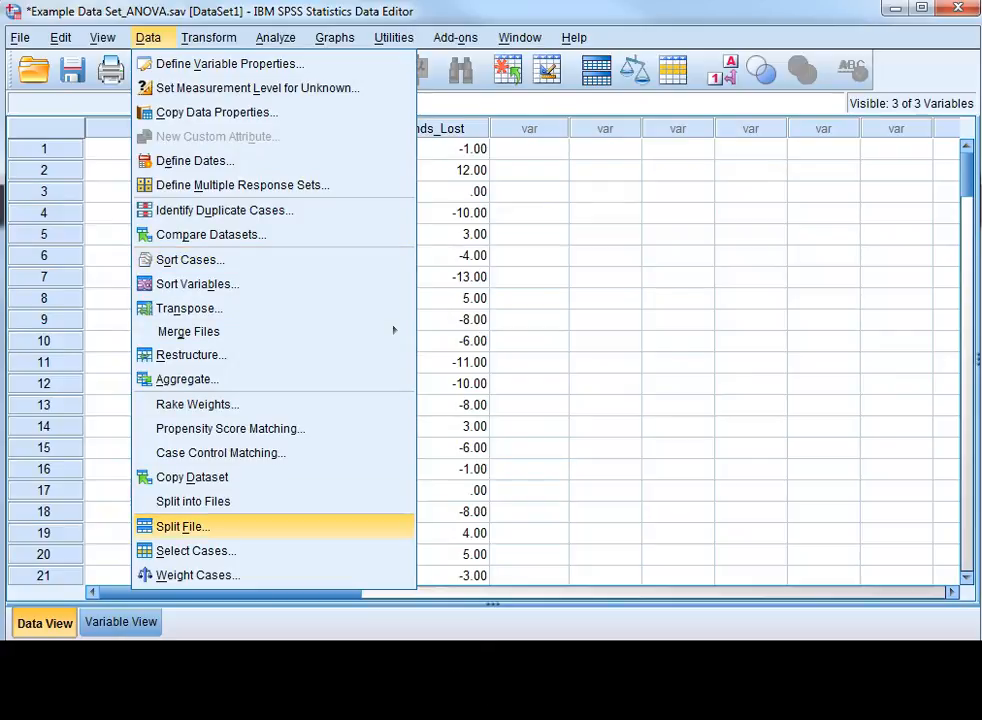
left_click(182, 526)
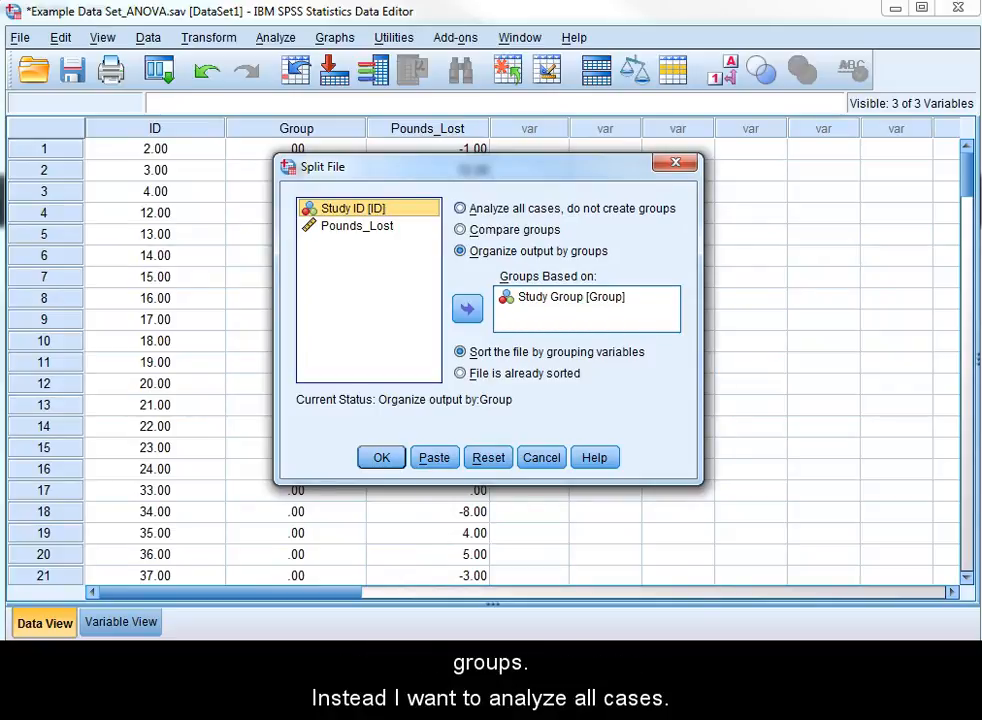
left_click(460, 208)
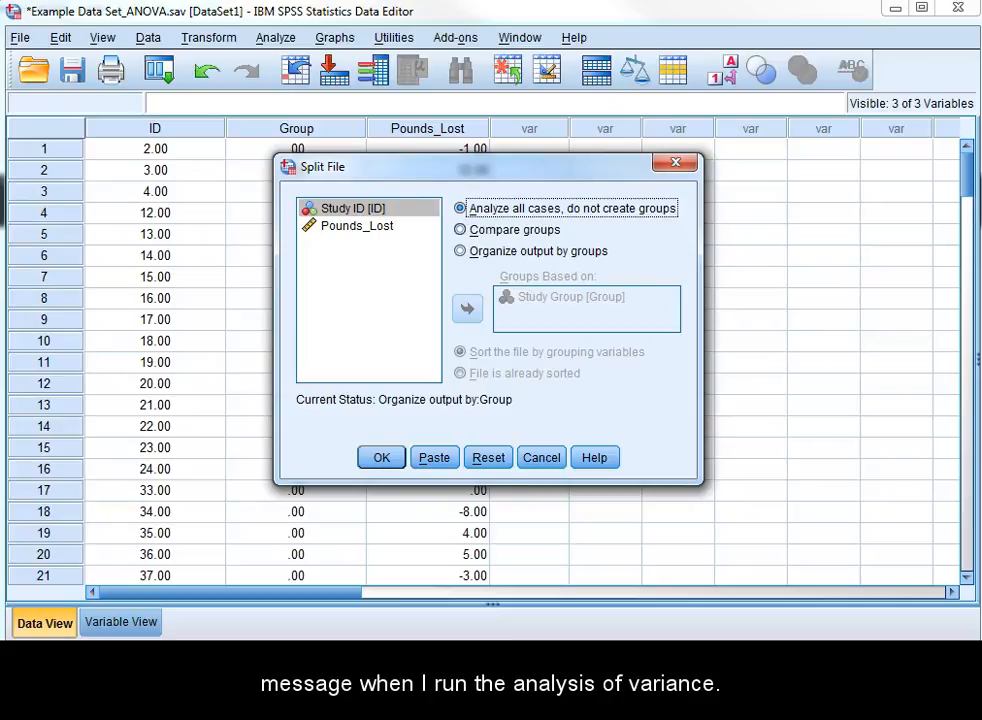
key("Return")
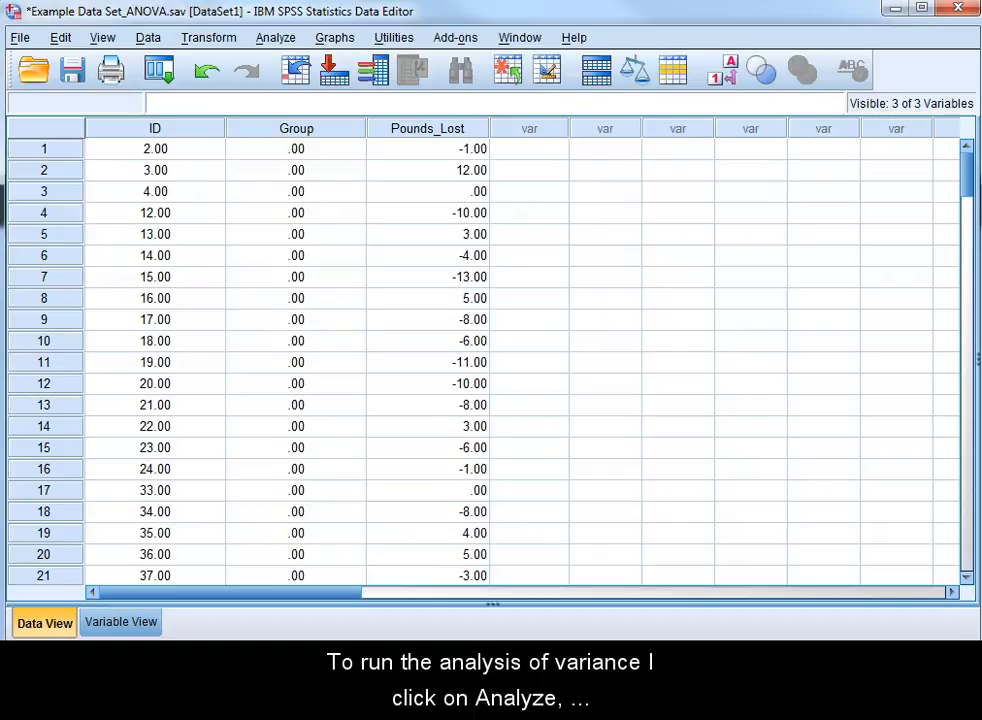
Set up a One-Way ANOVA with Pounds_Lost as the dependent variable and Study Group as the factor.
left_click(275, 38)
mouse_move(323, 107)
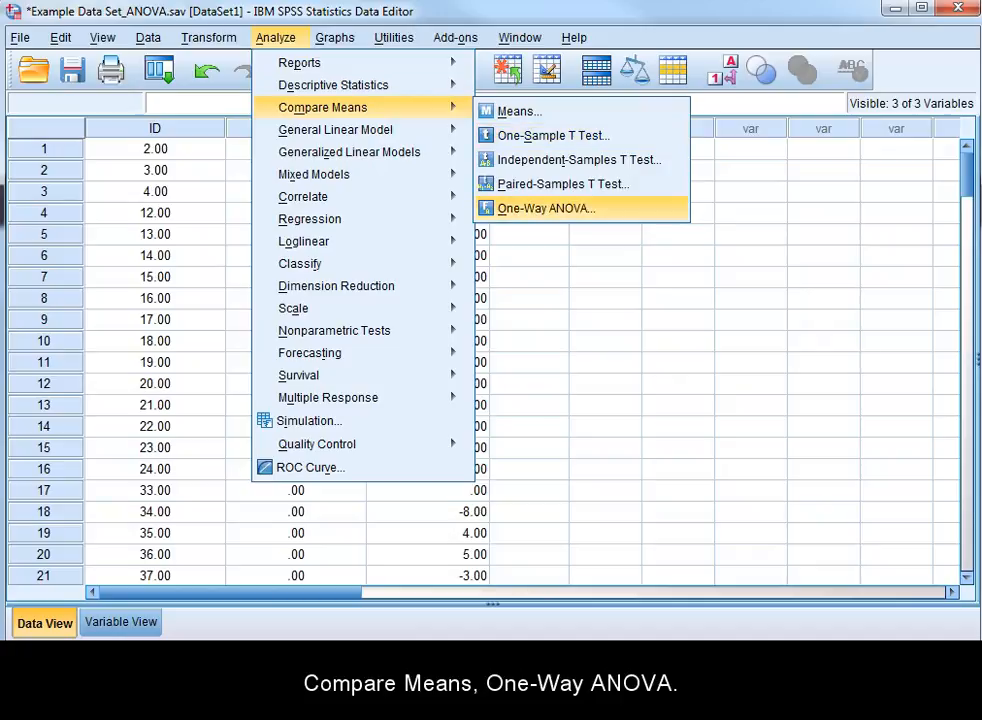
key("Return")
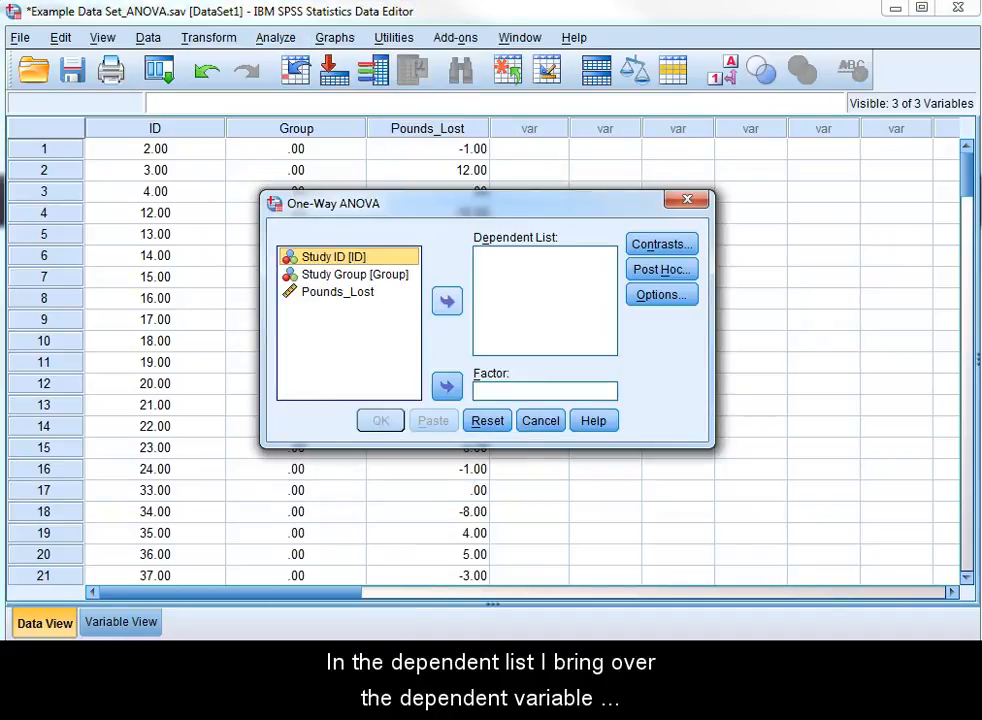
left_click(338, 292)
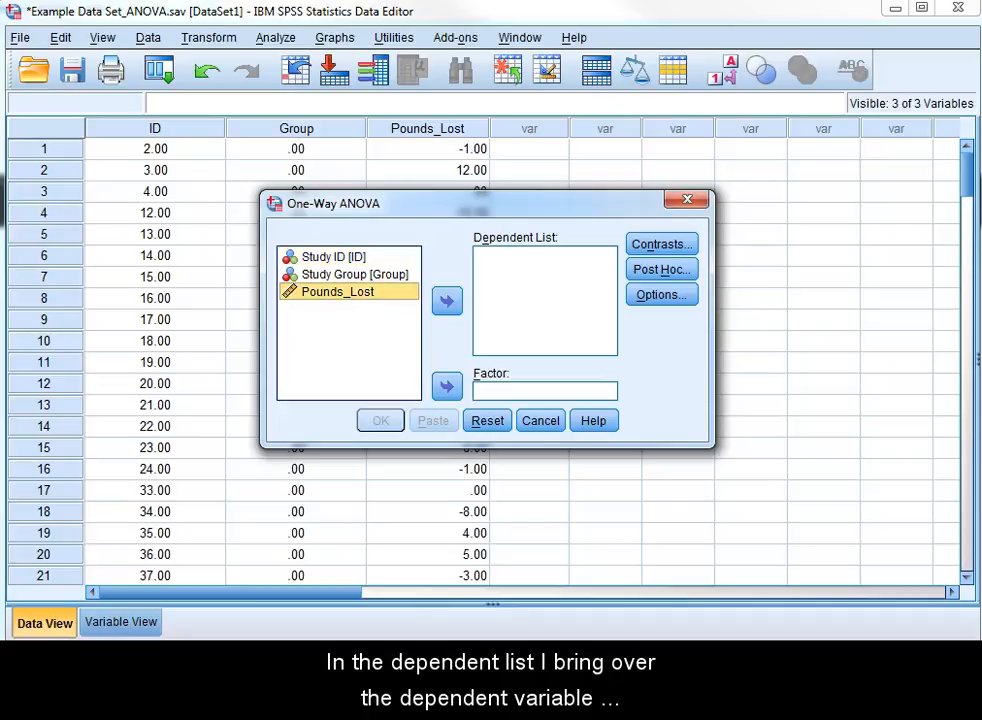
left_click(447, 301)
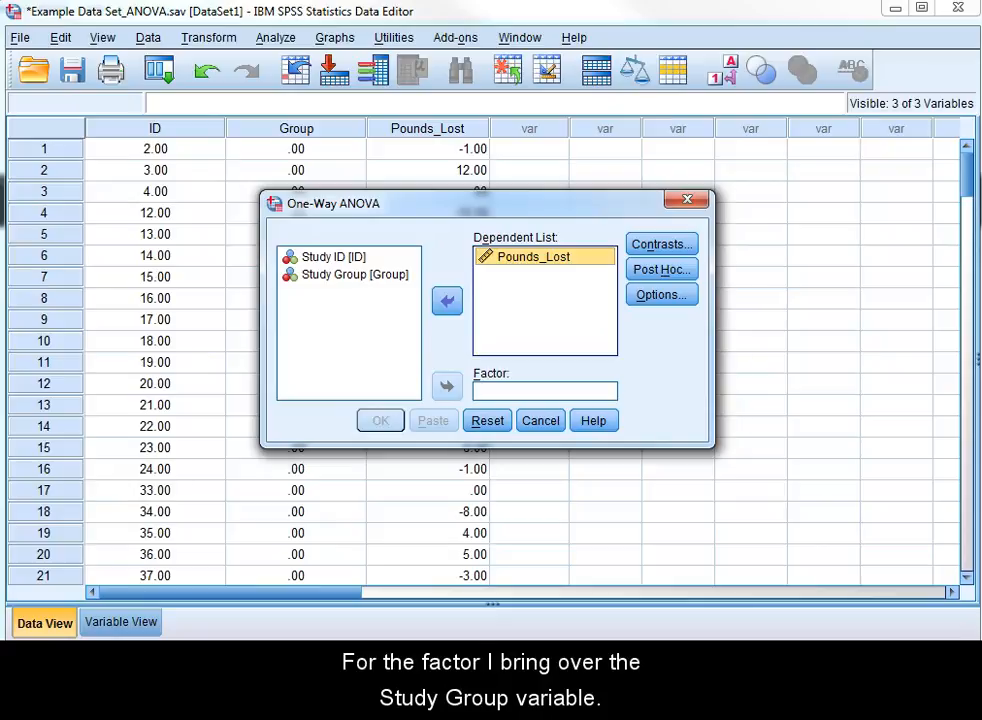
left_click(354, 275)
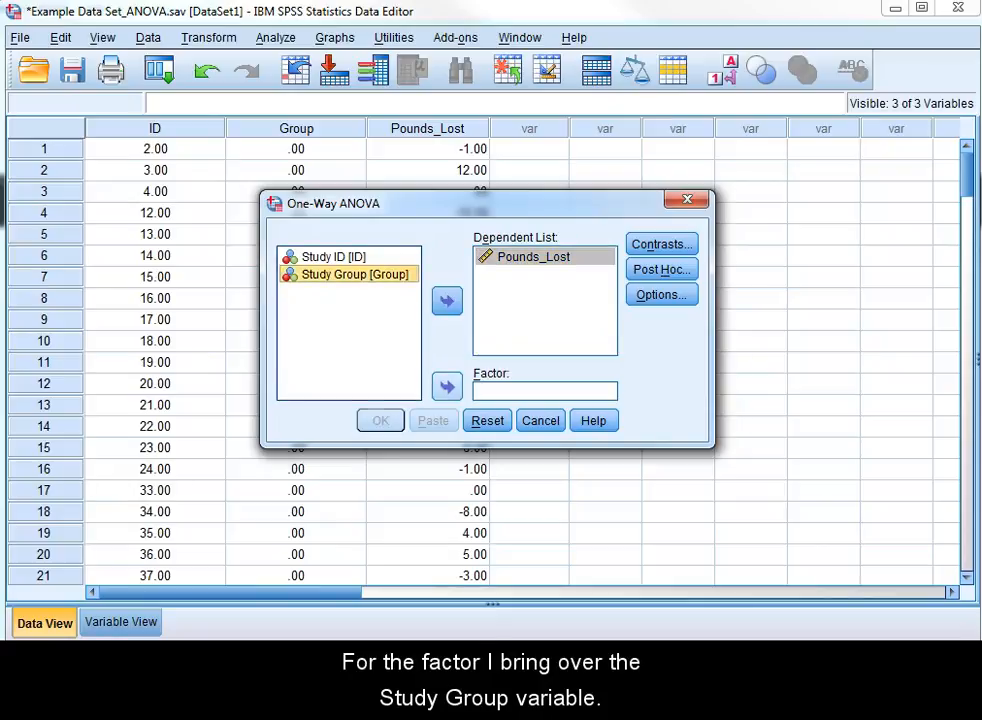
left_click(447, 386)
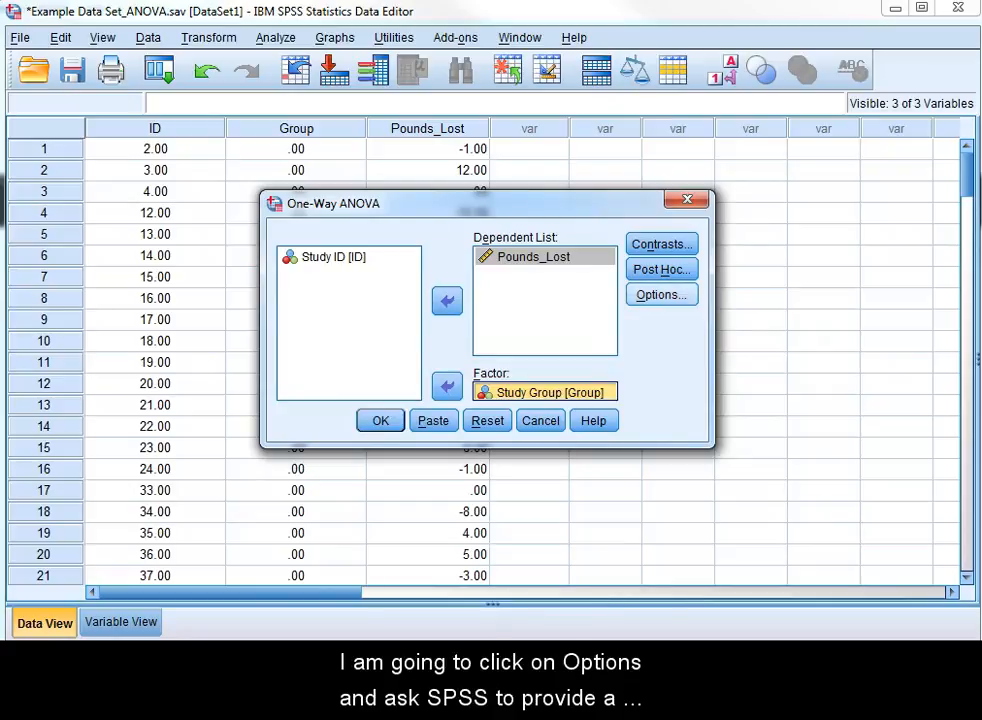
Request the homogeneity of variance test in the One-Way ANOVA options.
left_click(661, 295)
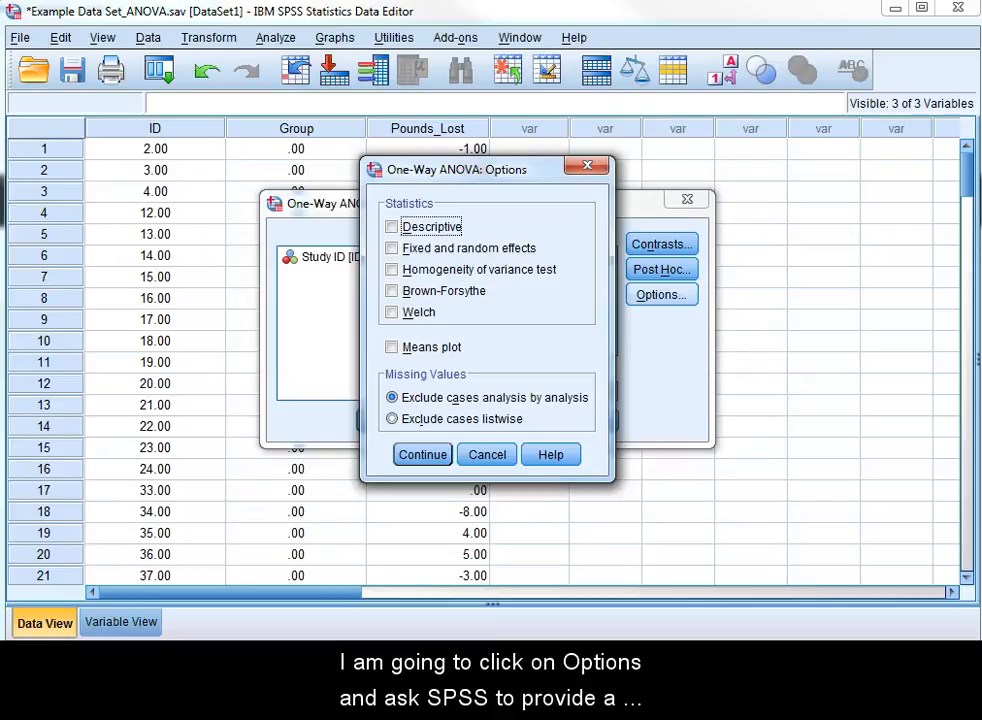
left_click(392, 270)
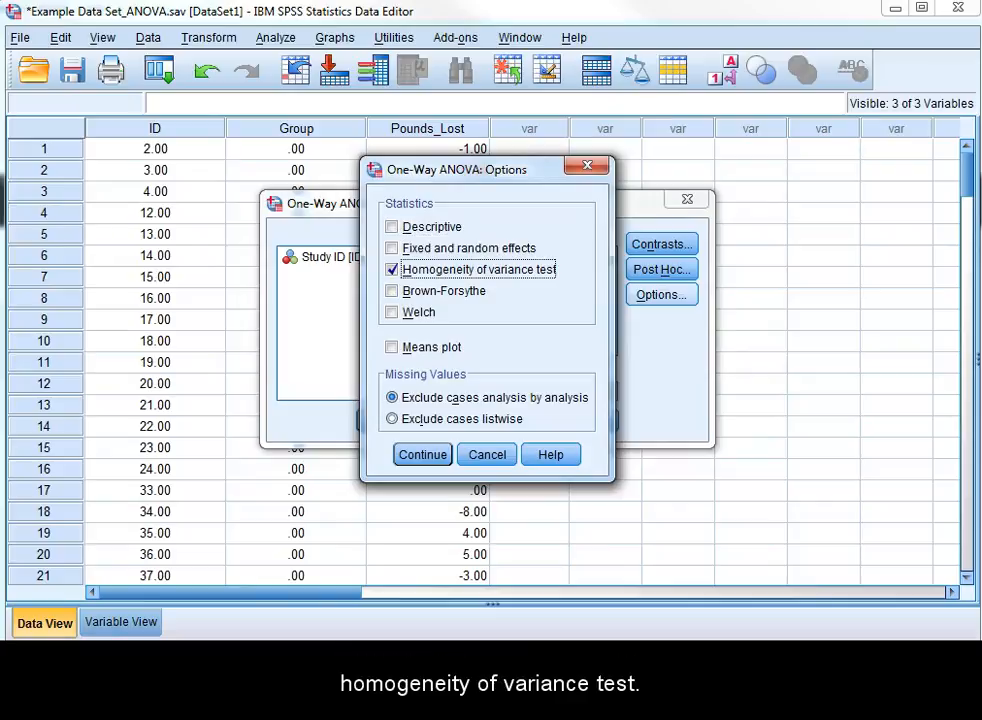